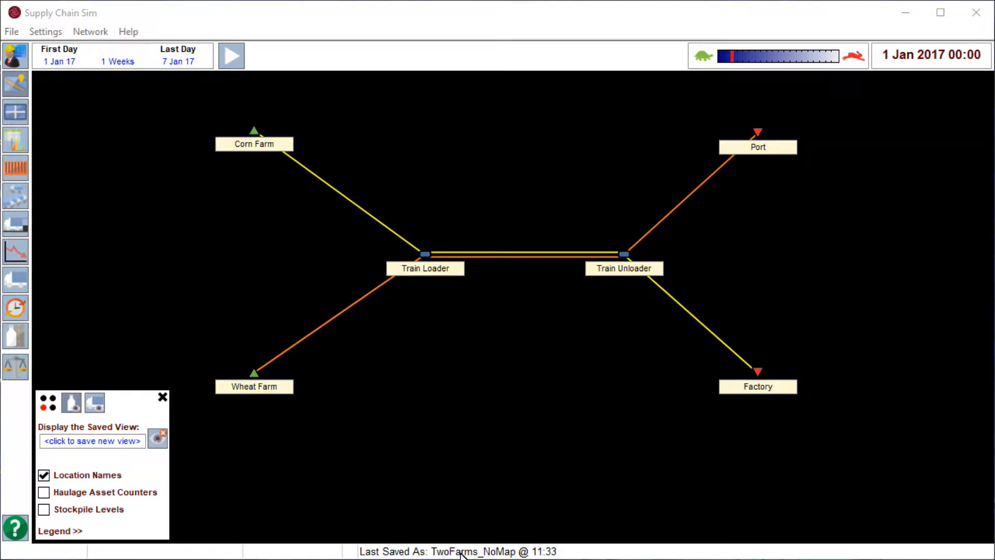
Open the Corn Farm's location details, try adding Wheat as a production product, and remove it again.
left_click(256, 129)
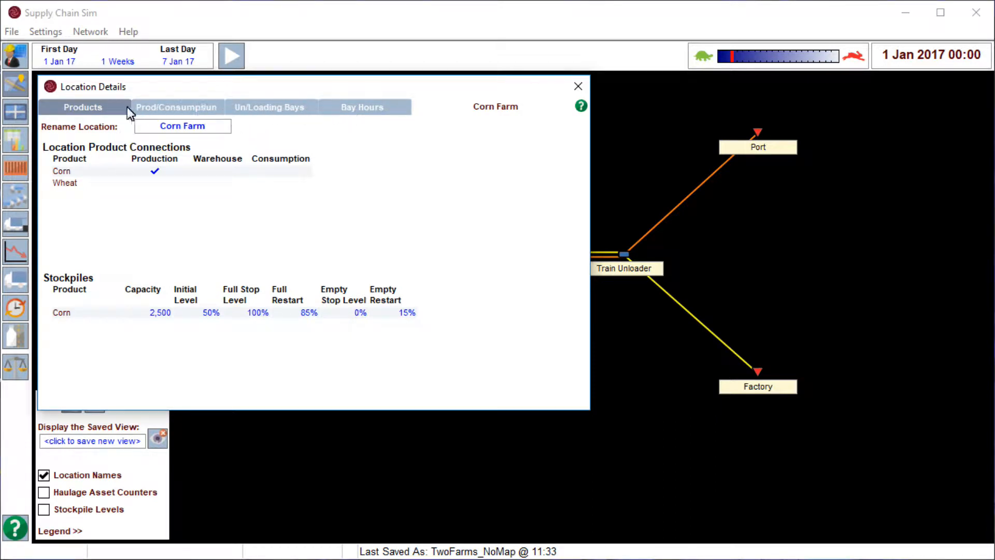
left_click(109, 108)
left_click(159, 181)
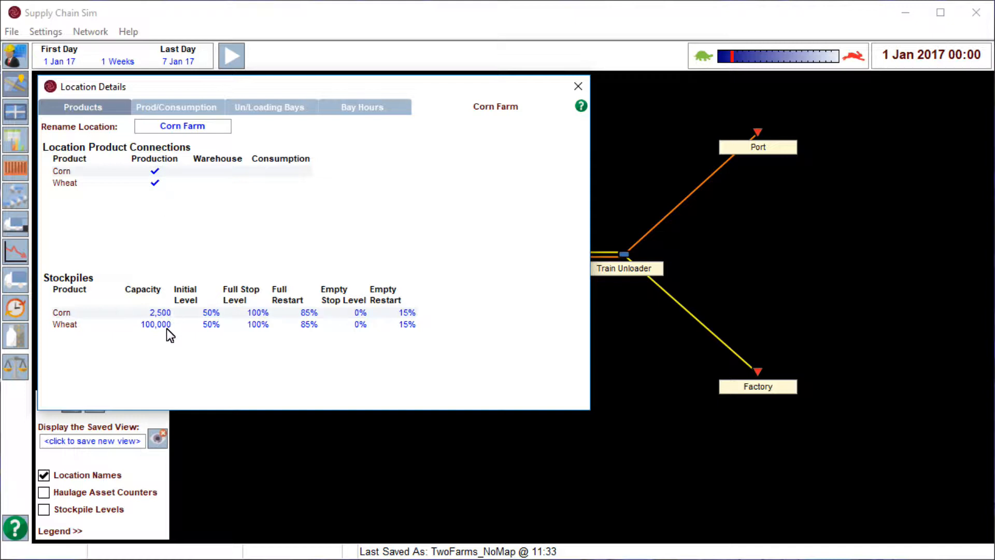
left_click(159, 182)
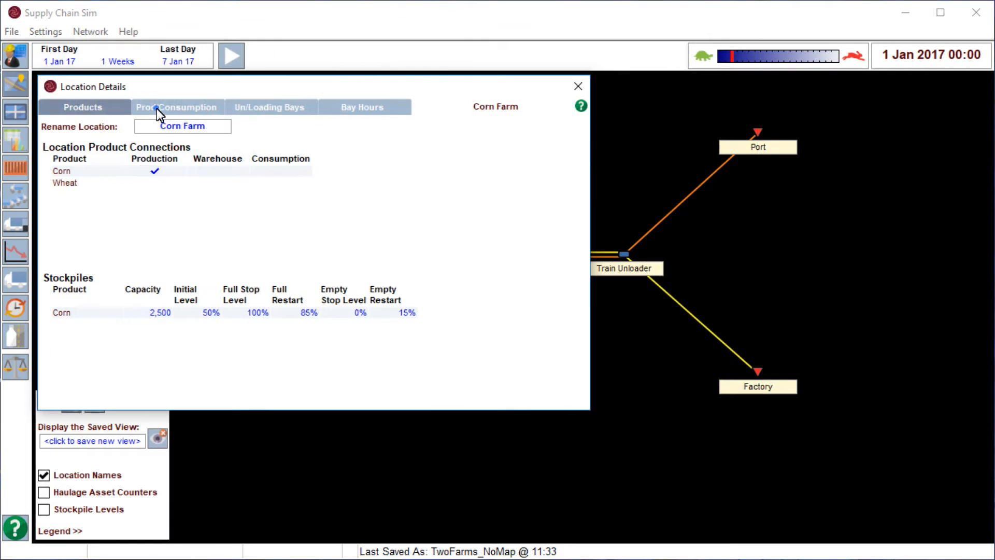
Review the Corn Farm's corn production settings and the available production modes, and close its location details.
left_click(157, 108)
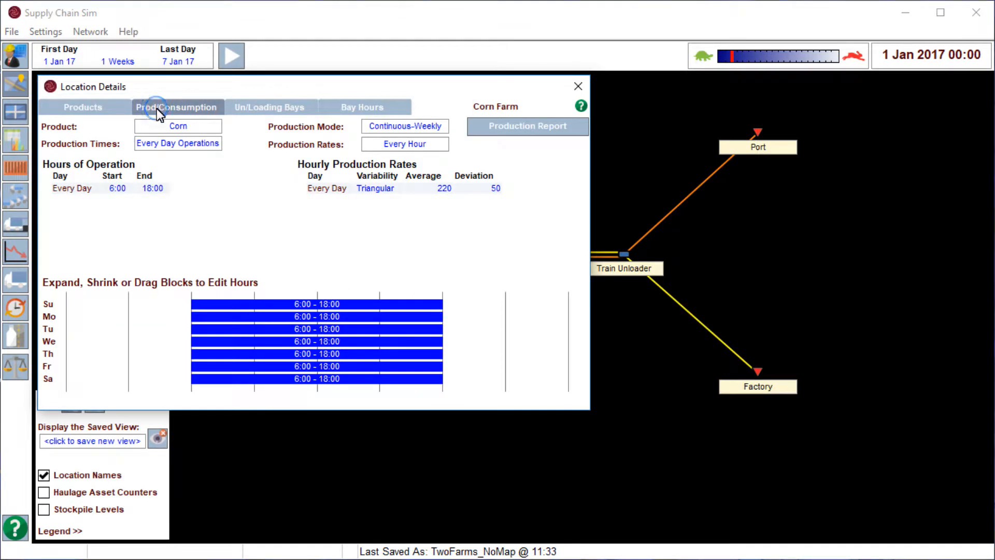
left_click(412, 128)
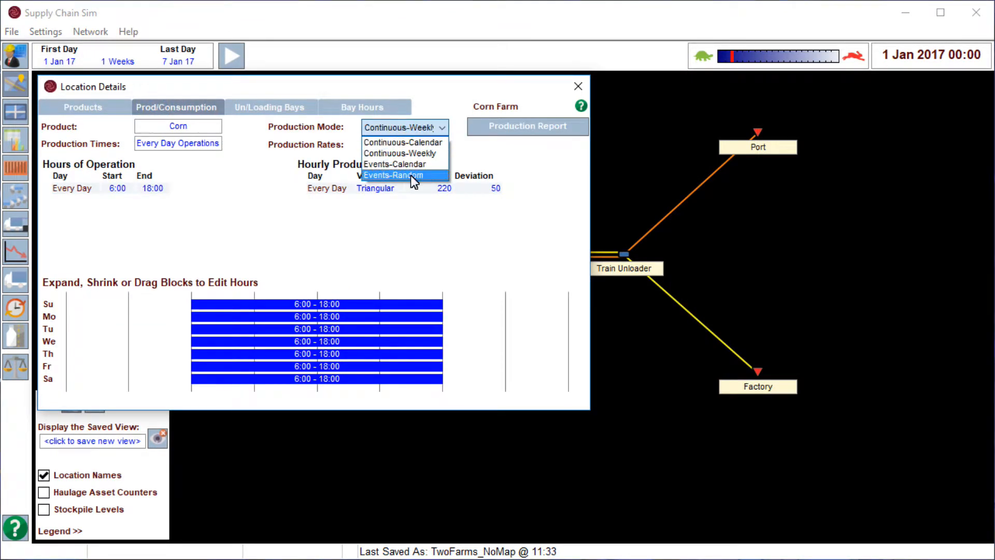
left_click(201, 126)
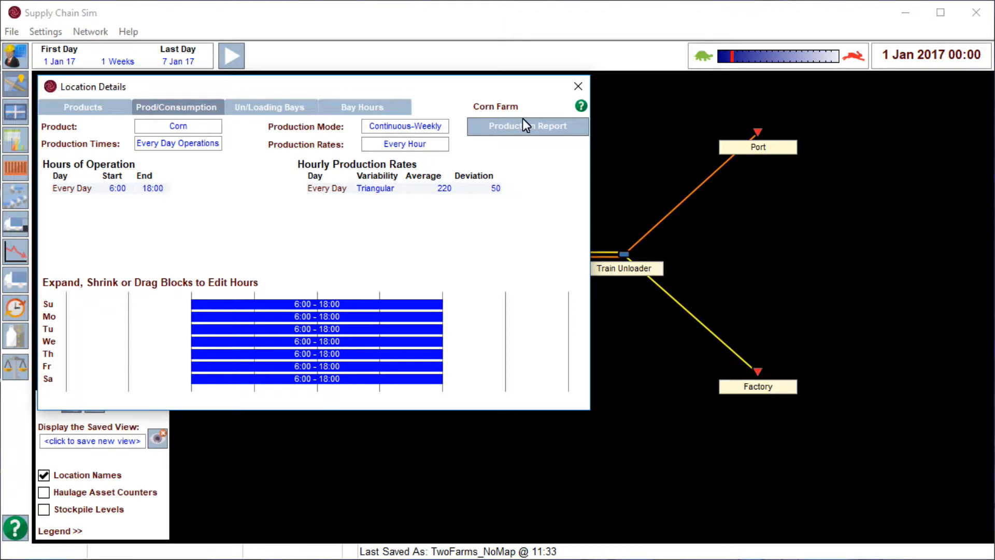
left_click(577, 91)
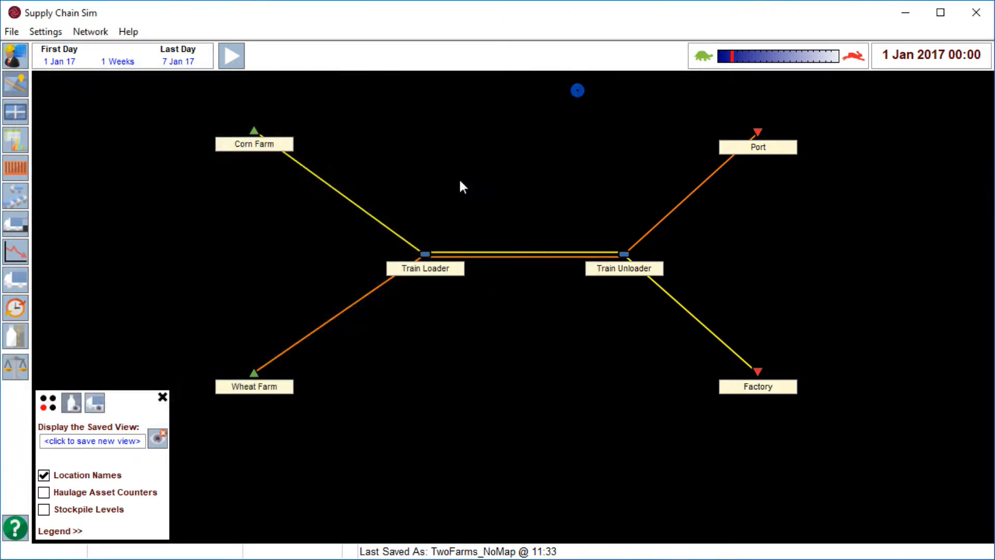
Open the Train Loader's unloading and loading bays, add a sixth bay, and delete bays 6 and 5.
double_click(424, 254)
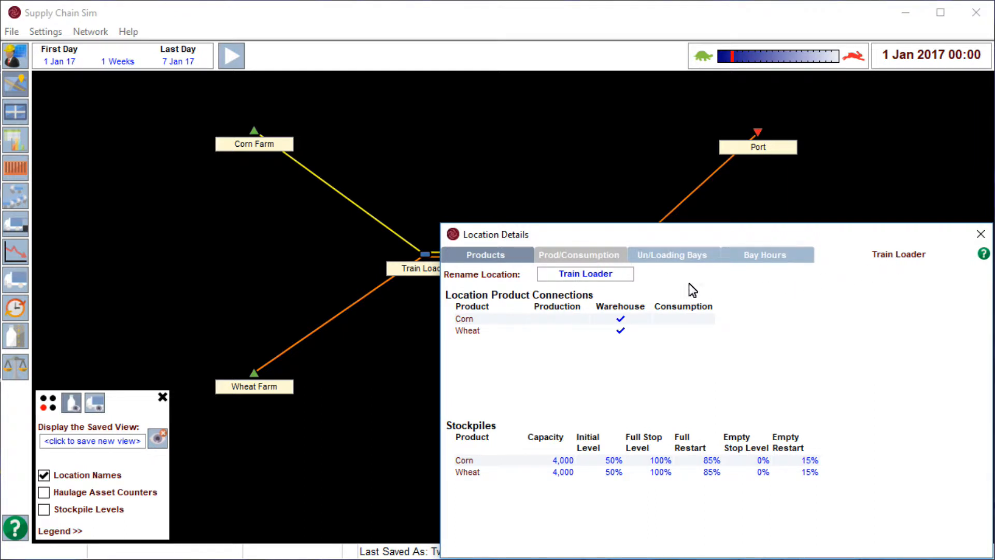
left_click(687, 258)
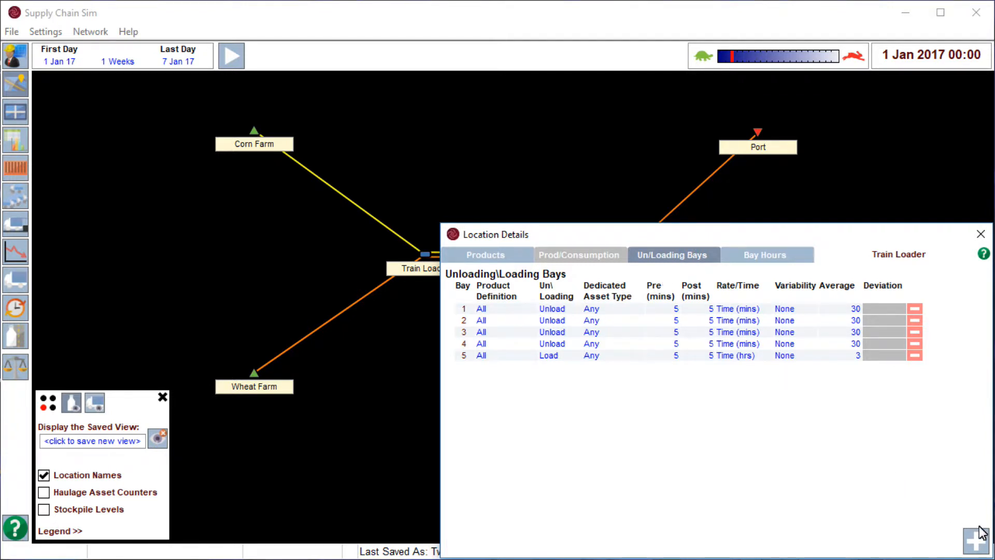
left_click(976, 540)
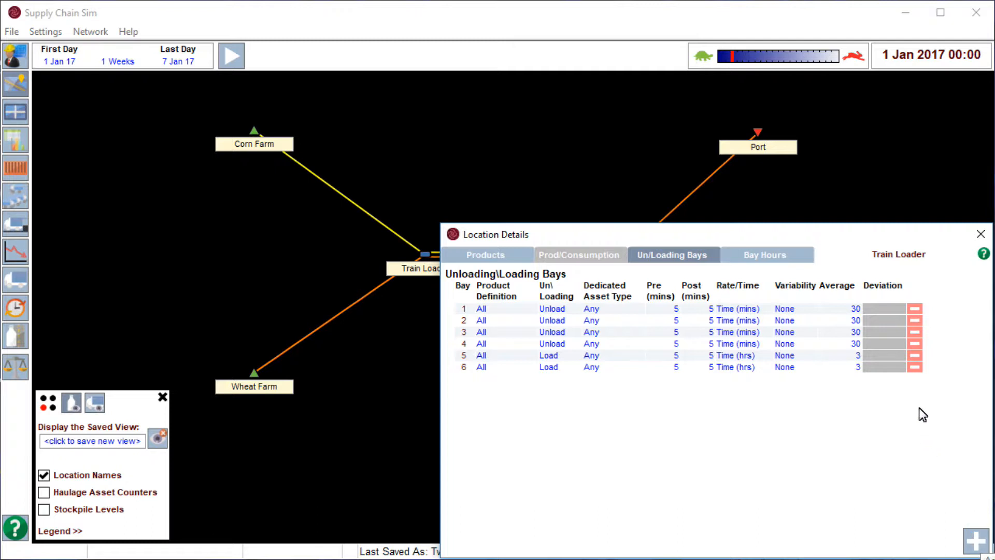
left_click(914, 366)
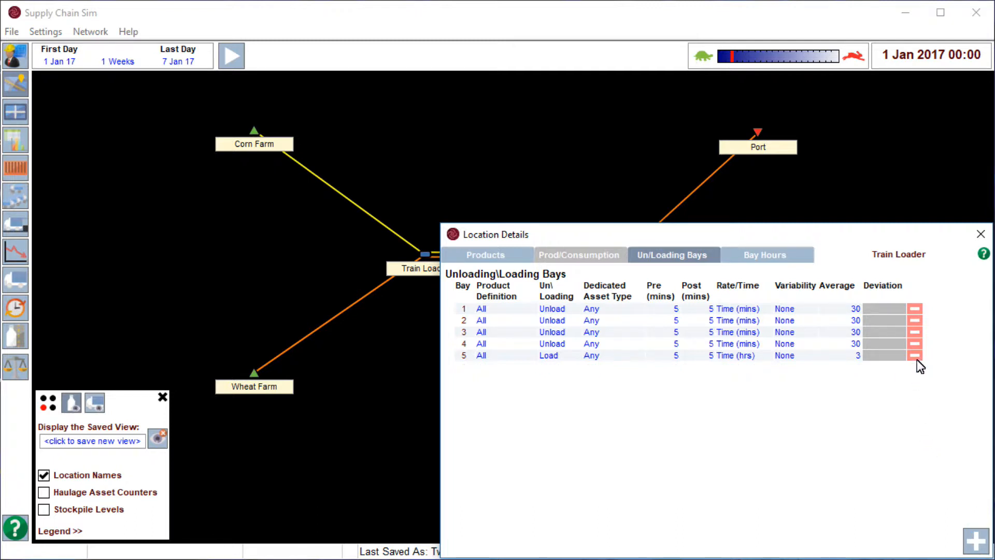
left_click(915, 357)
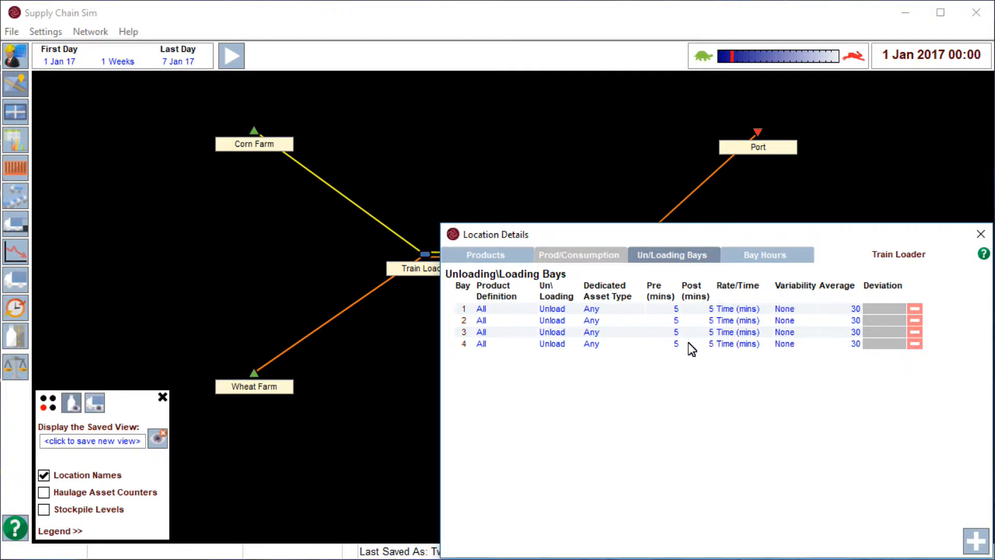
Set the Train Loader's bay 3 to Rate (Units/Hr) with Unload, and dedicate bay 1 to the Semi asset type.
left_click(732, 332)
left_click(567, 333)
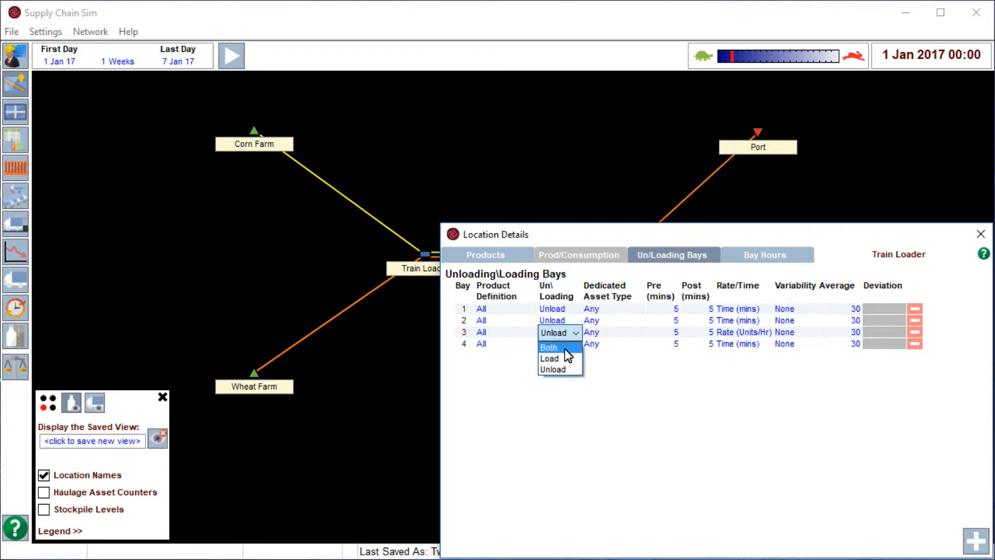
left_click(561, 369)
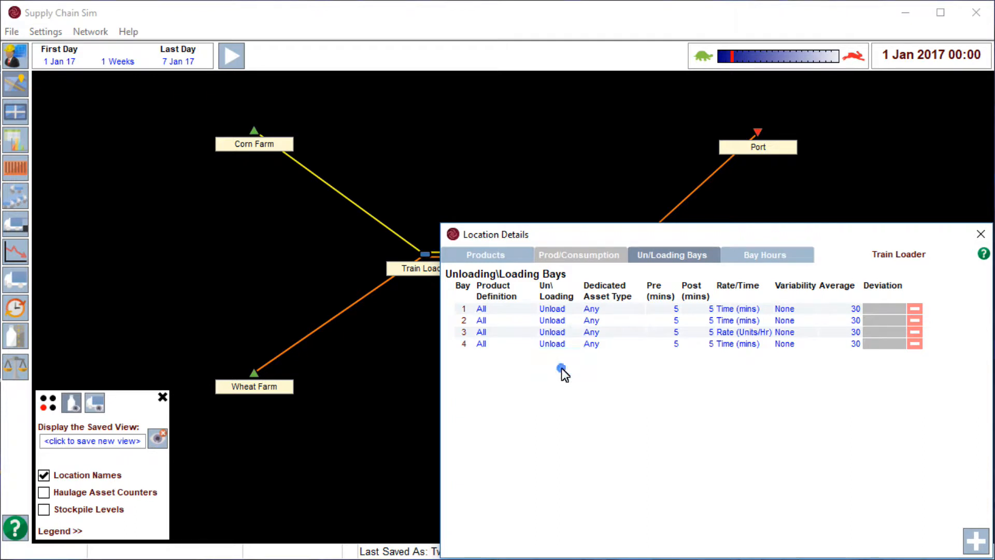
left_click(592, 309)
left_click(596, 334)
Set the product definition of the Train Loader's bays 1 and 2 to Its Complicated.
left_click(514, 311)
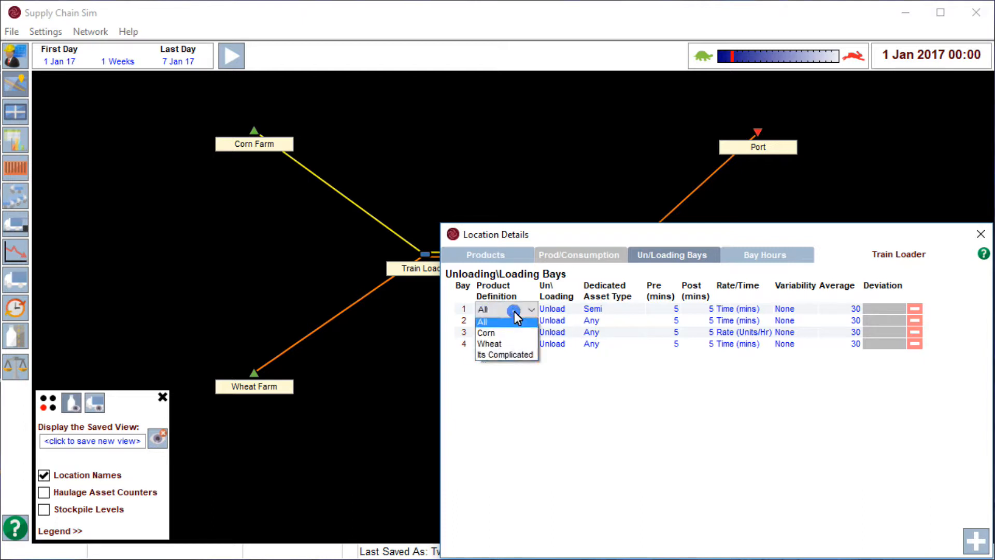
left_click(511, 357)
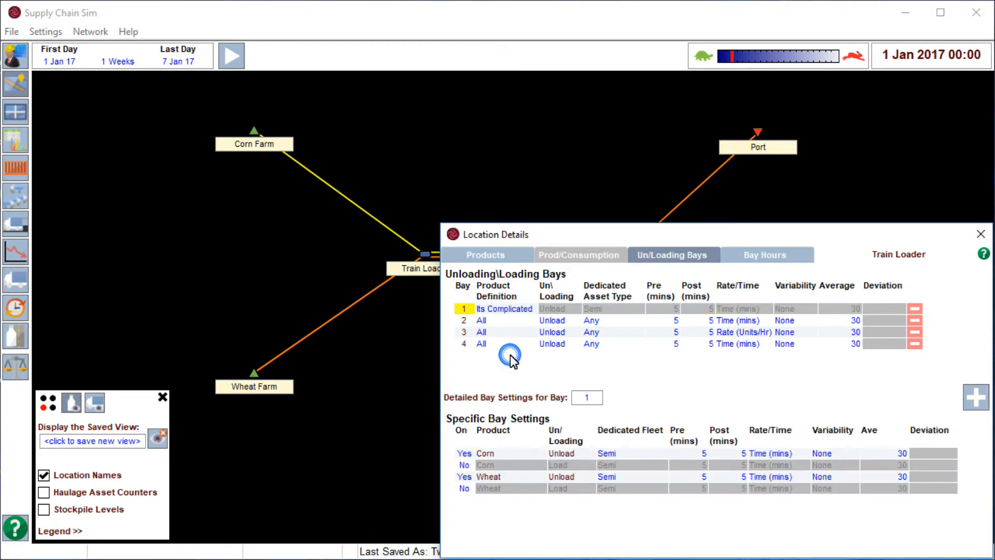
left_click(512, 319)
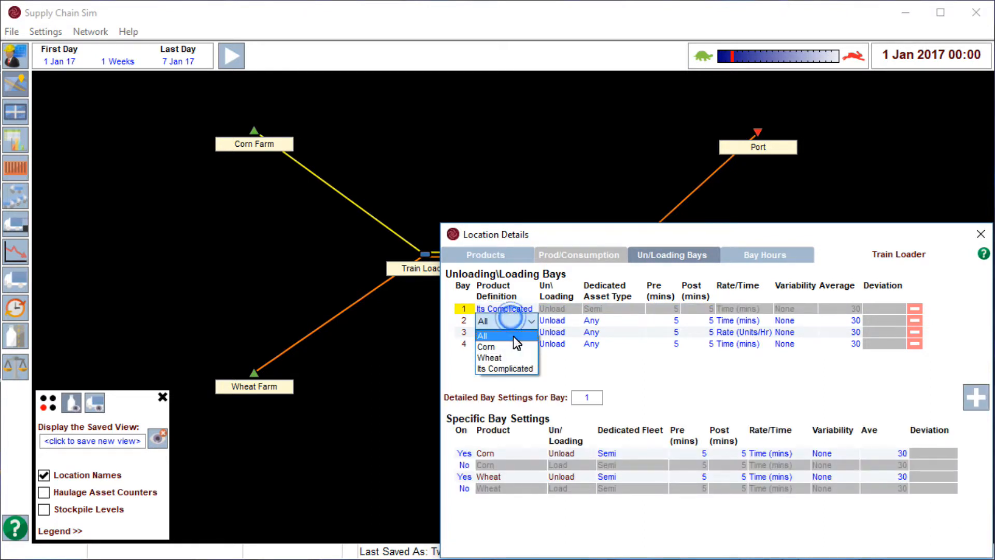
left_click(512, 365)
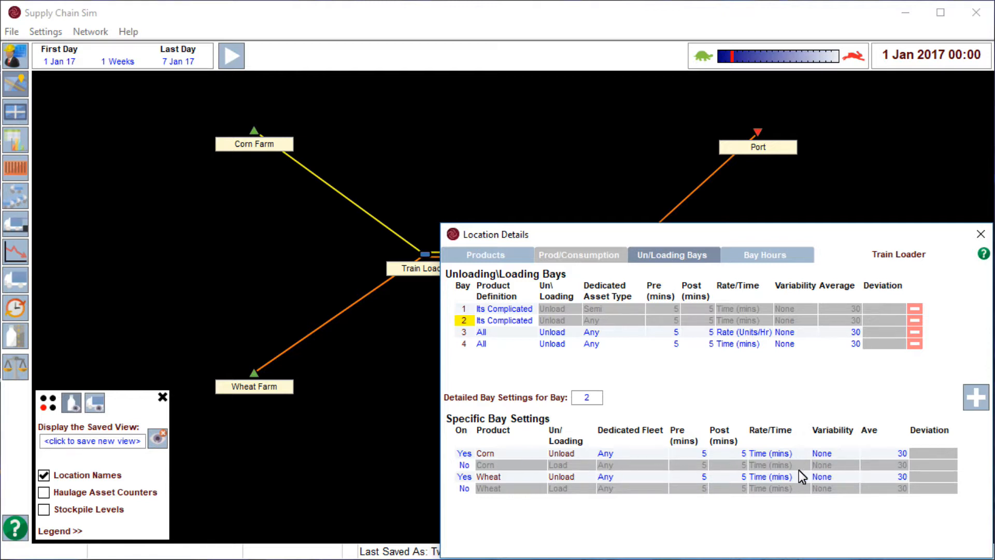
In bay 1's specific settings, enable Corn loading and set the Wheat unload average to 45, and switch the detailed view to bay 2 and back.
left_click(464, 308)
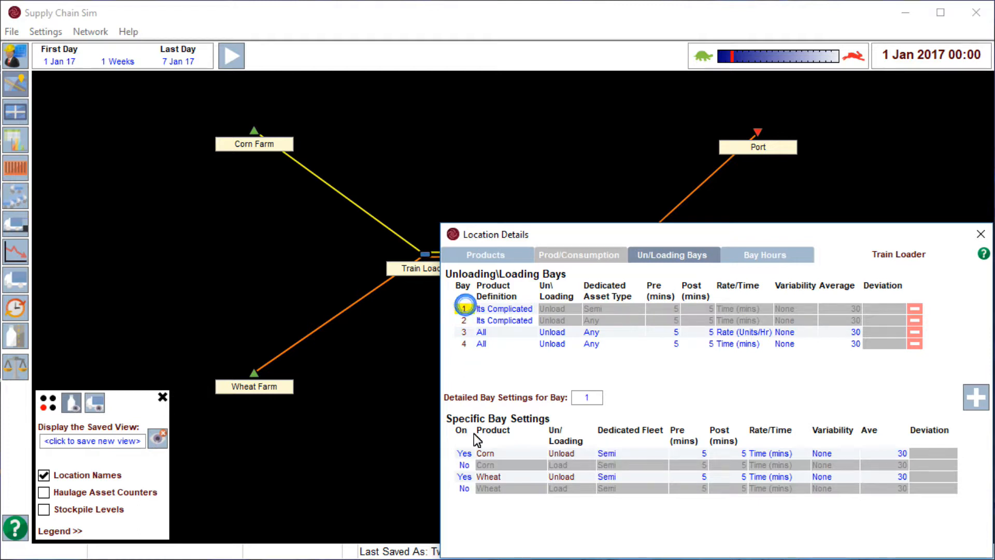
left_click(465, 465)
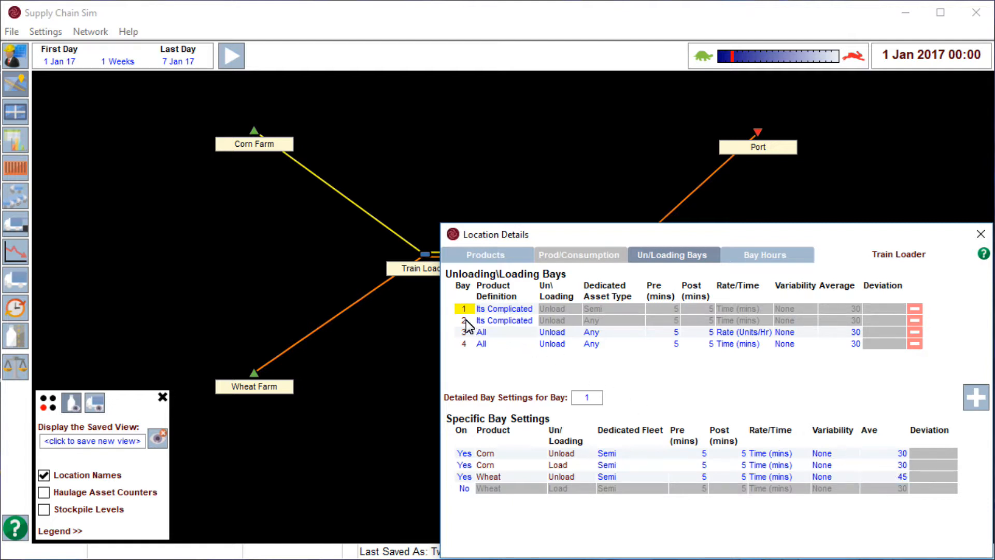
left_click(581, 400)
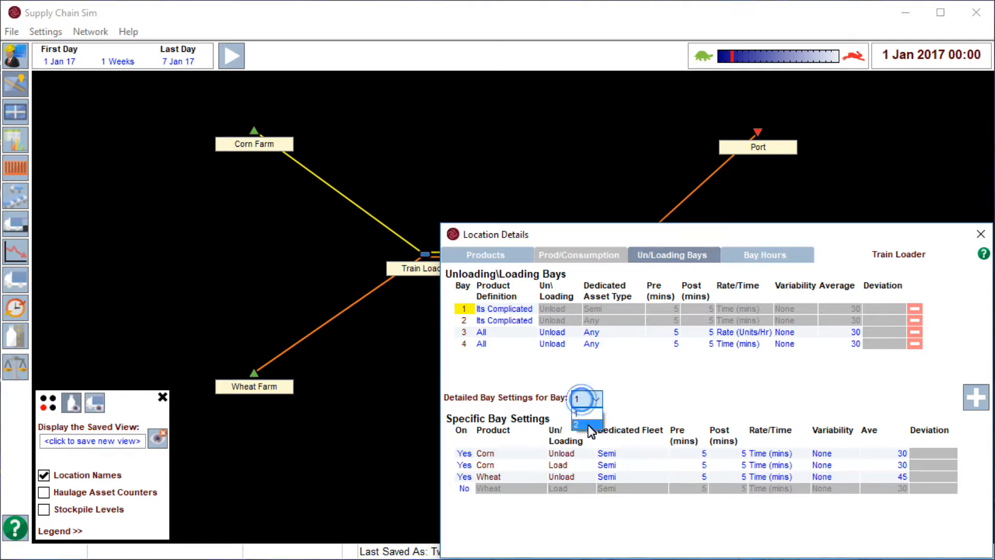
left_click(589, 426)
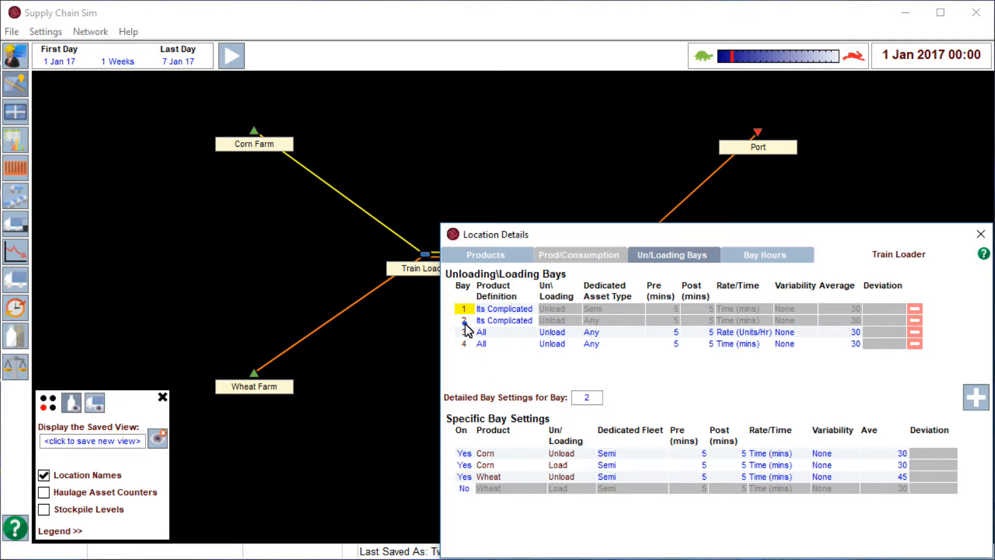
left_click(464, 309)
Open the Corn Farm's loading bay settings and compare them with the Train Loader's bays.
double_click(251, 133)
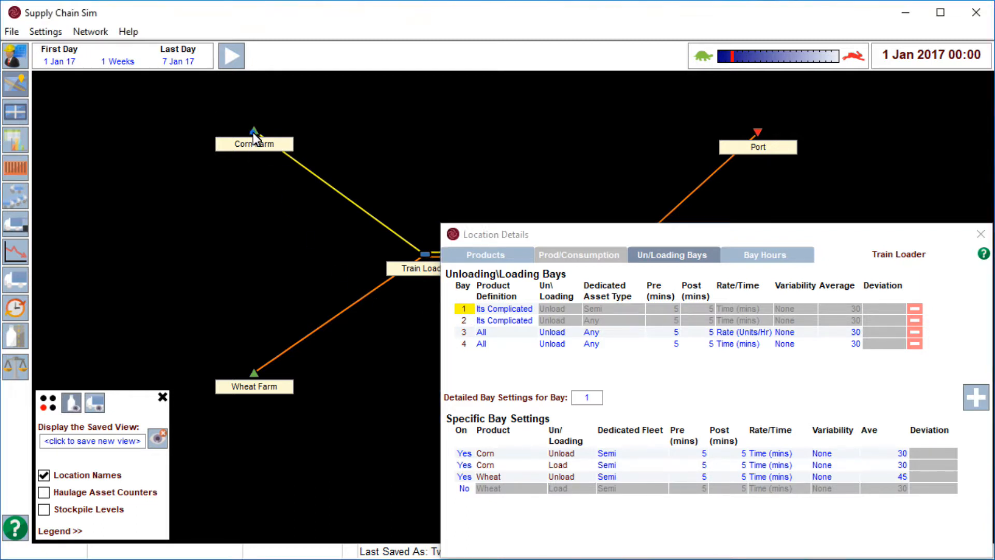
left_click(262, 108)
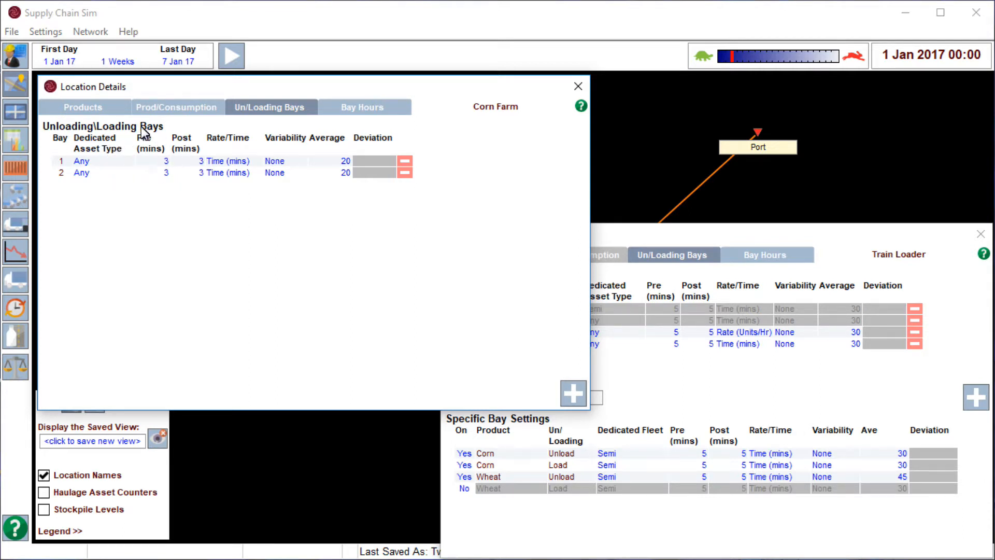
left_click(607, 235)
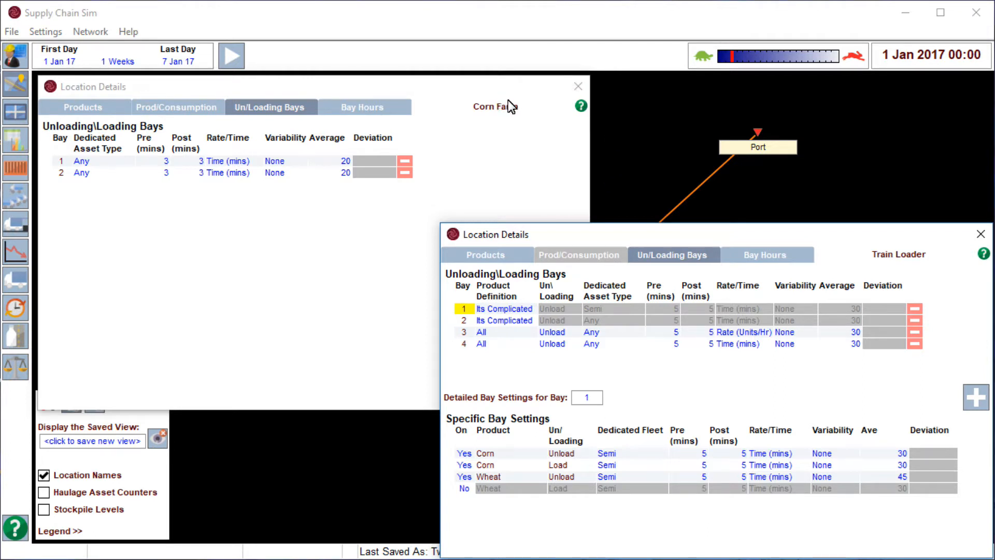
Try 24/7 Operation and Daily Operations for the Corn Farm's bay hours, and return to Every Day Operations.
left_click(383, 109)
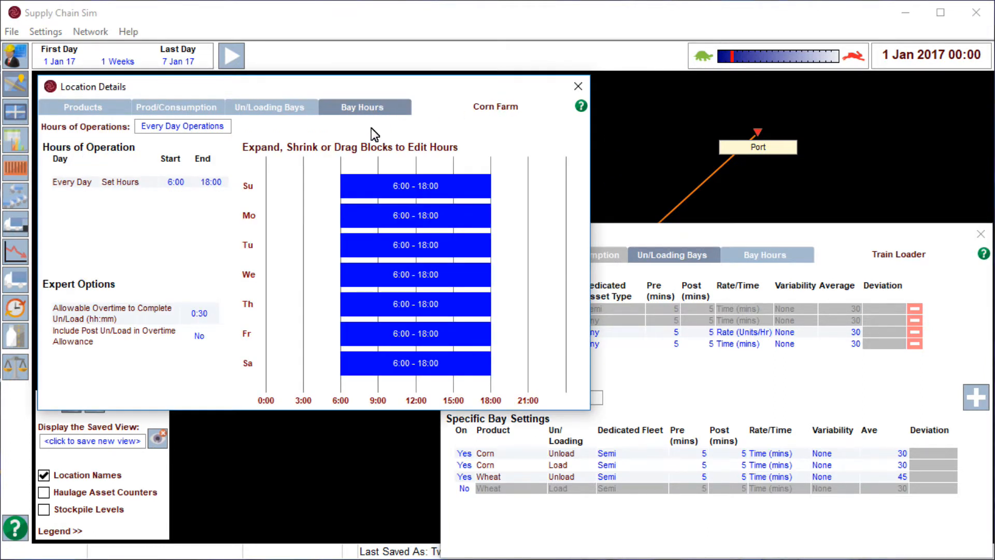
left_click(212, 129)
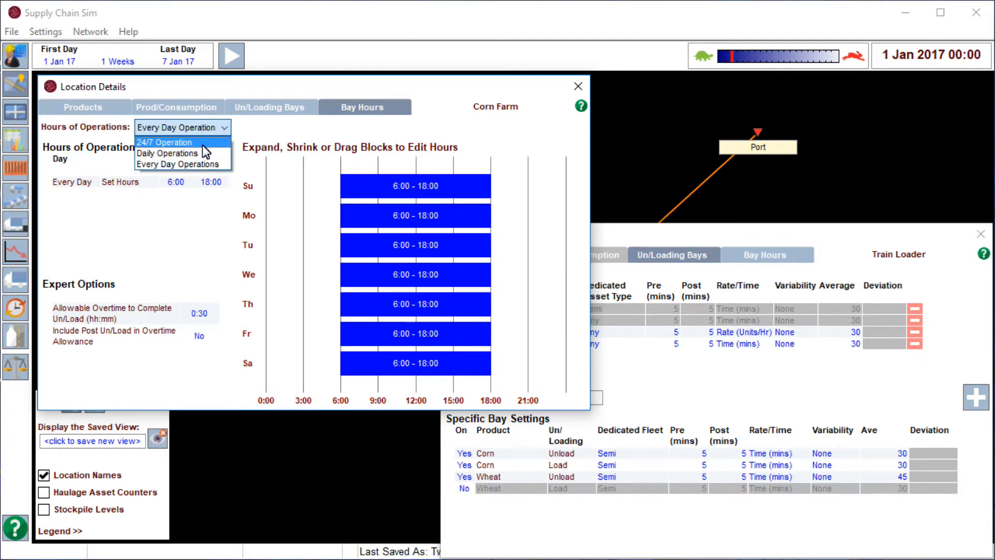
left_click(202, 143)
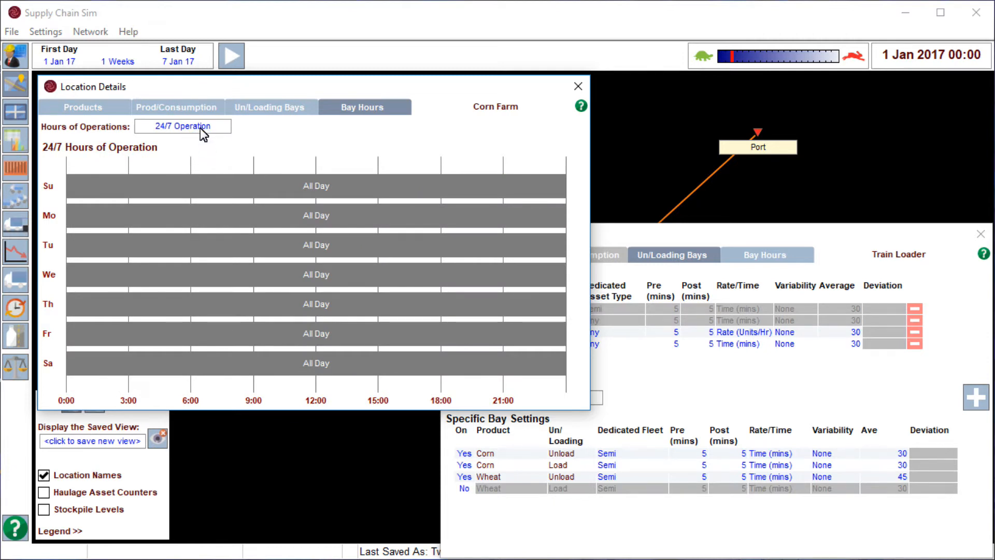
left_click(200, 127)
left_click(188, 164)
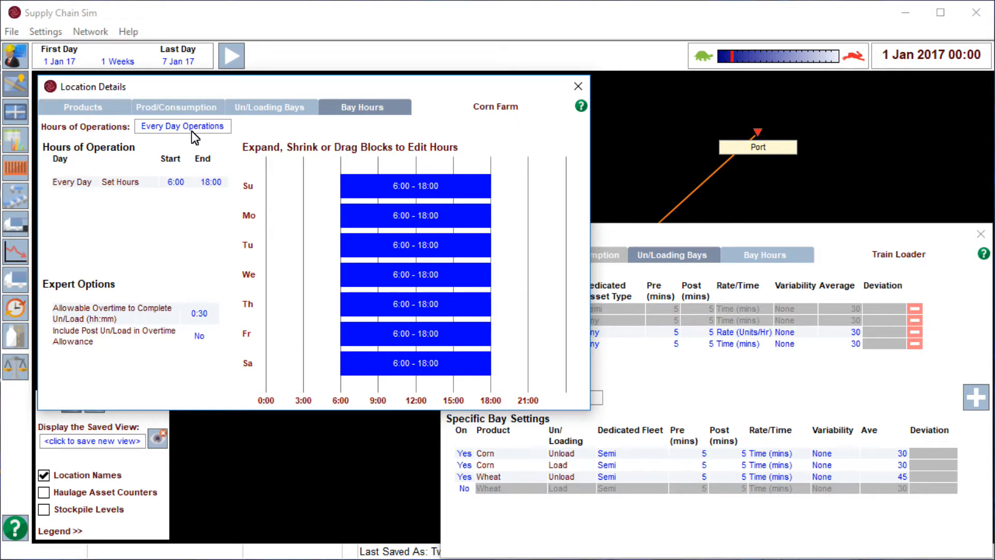
left_click(188, 130)
left_click(183, 157)
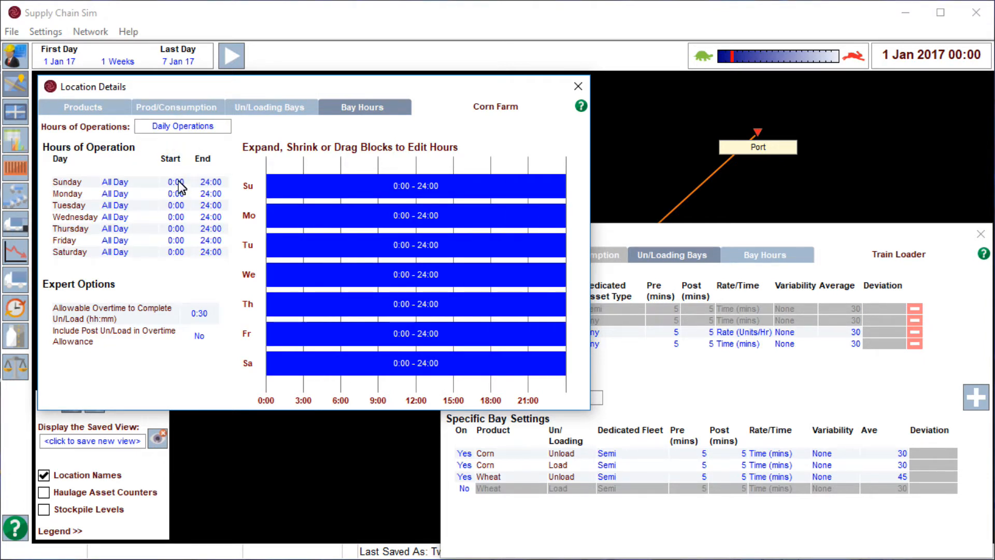
left_click(186, 127)
left_click(175, 164)
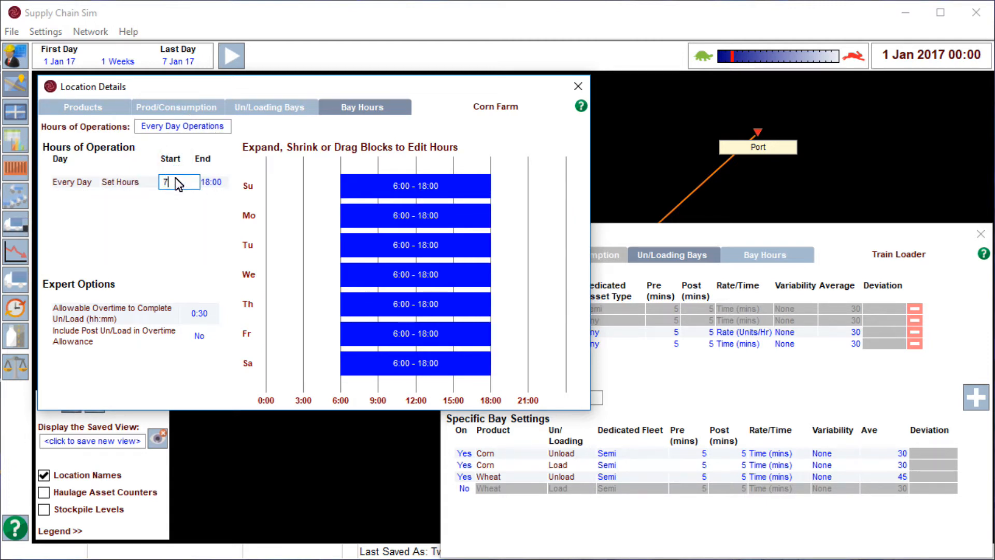
Try other start times for the Corn Farm's every-day bay hours, including 4:15, and set the start back to 6:00.
key("Return")
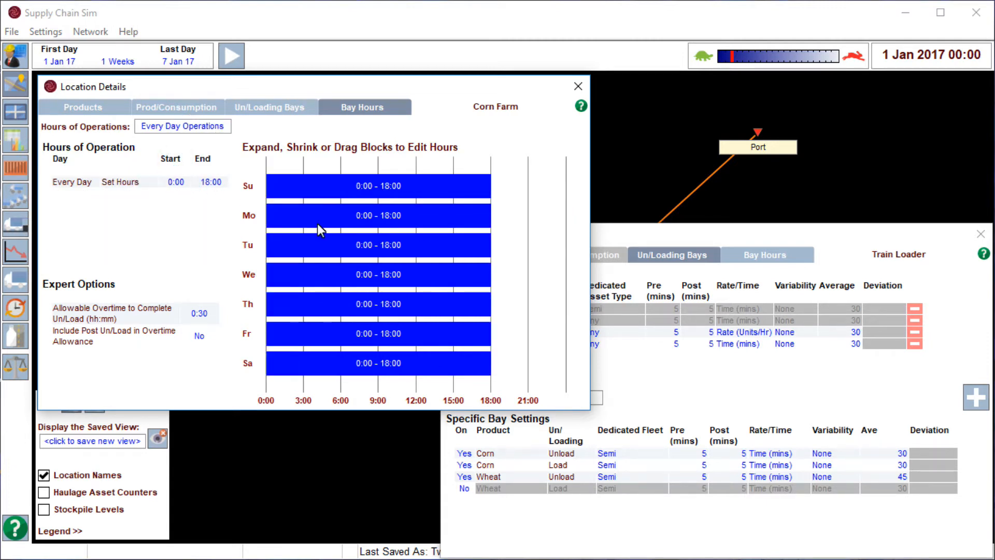
left_click_drag(268, 184, 319, 184)
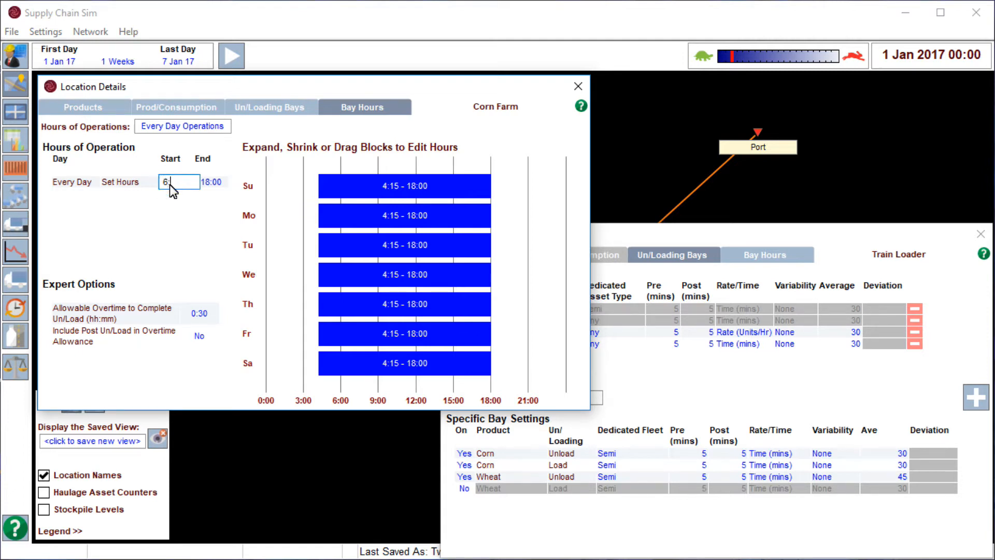
key("Return")
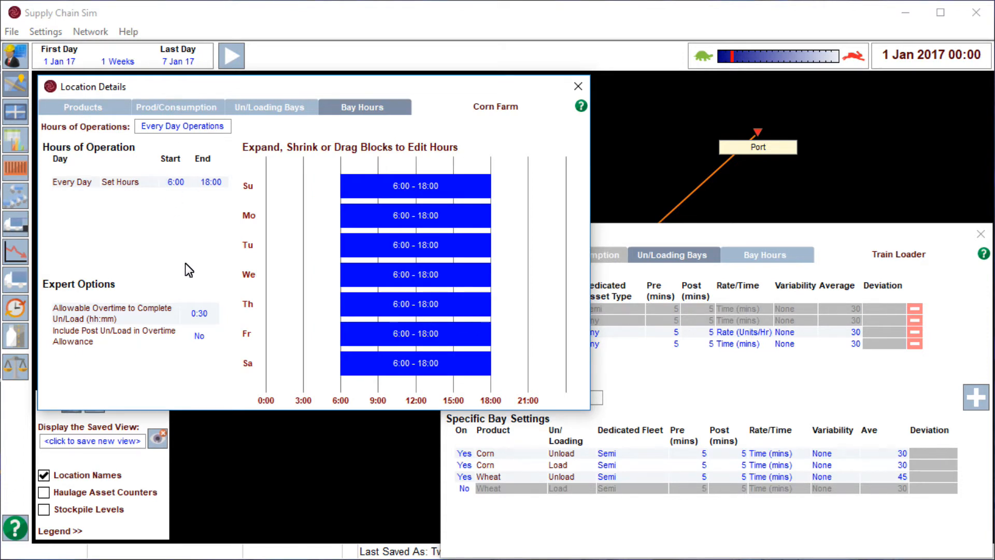
Try the Corn Farm's overtime options, return post un/load inclusion to No, and close both location details windows.
left_click(203, 314)
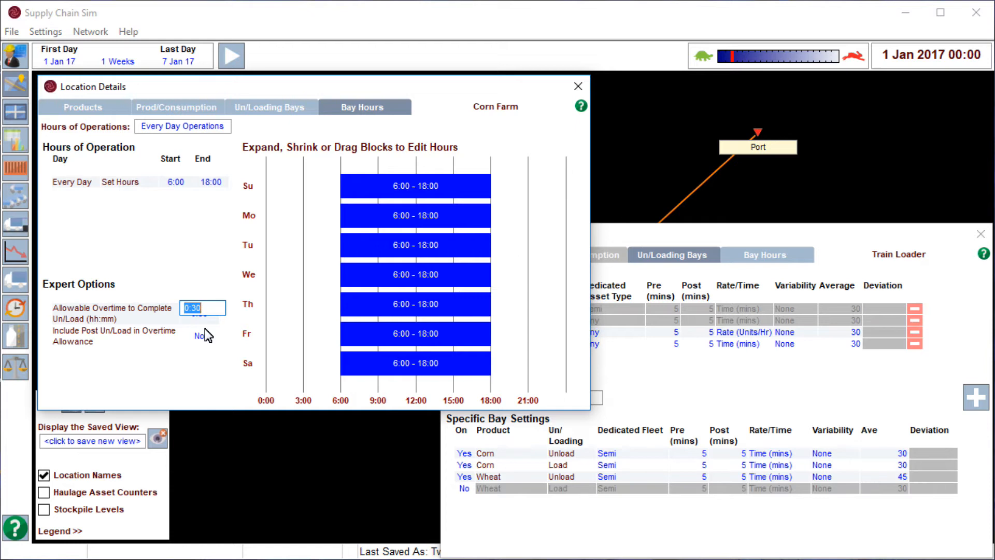
left_click(204, 335)
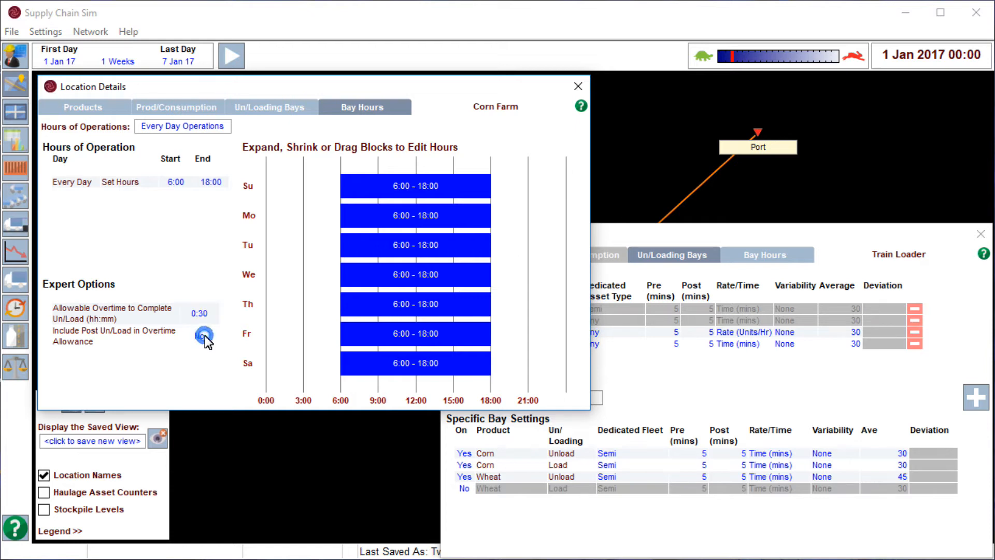
left_click(204, 334)
left_click(204, 336)
left_click(577, 86)
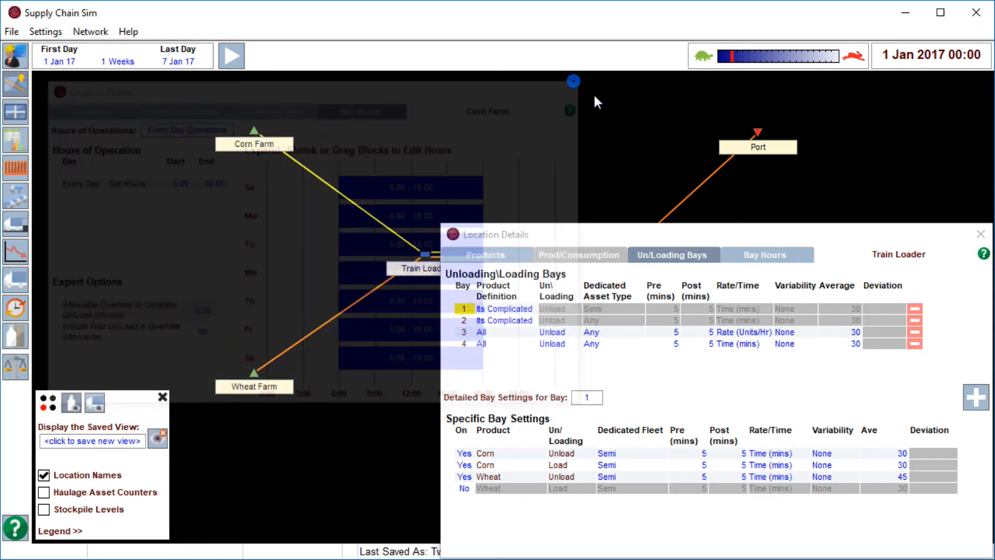
left_click(980, 234)
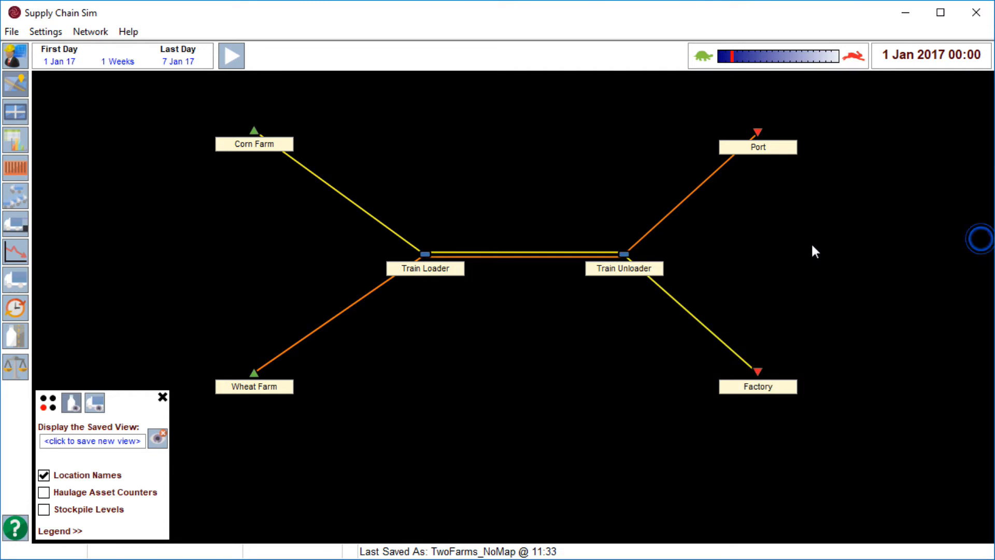
Split the travel settings between Train Loader and Train Unloader by direction, and set the average travel time from Train Unloader to 10 hours.
left_click(522, 256)
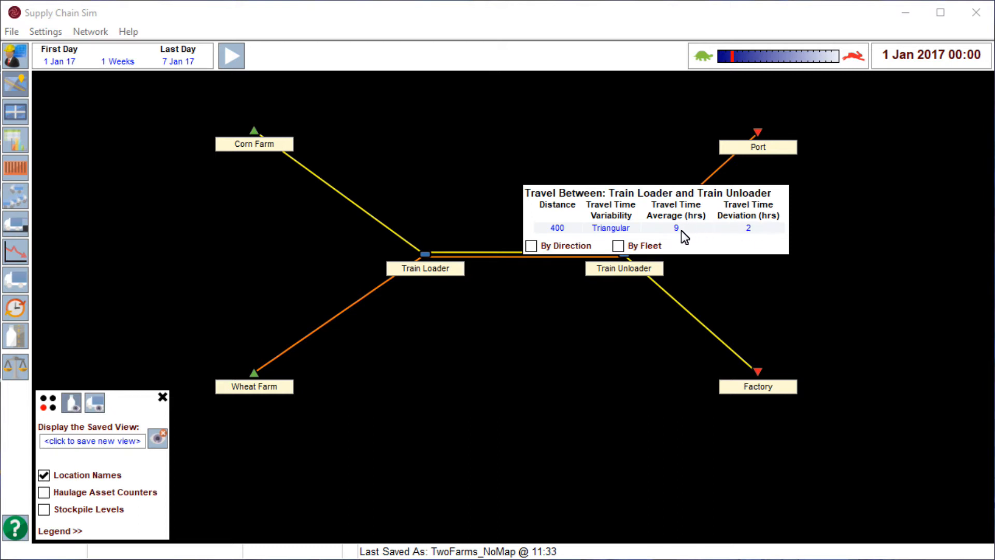
left_click(531, 245)
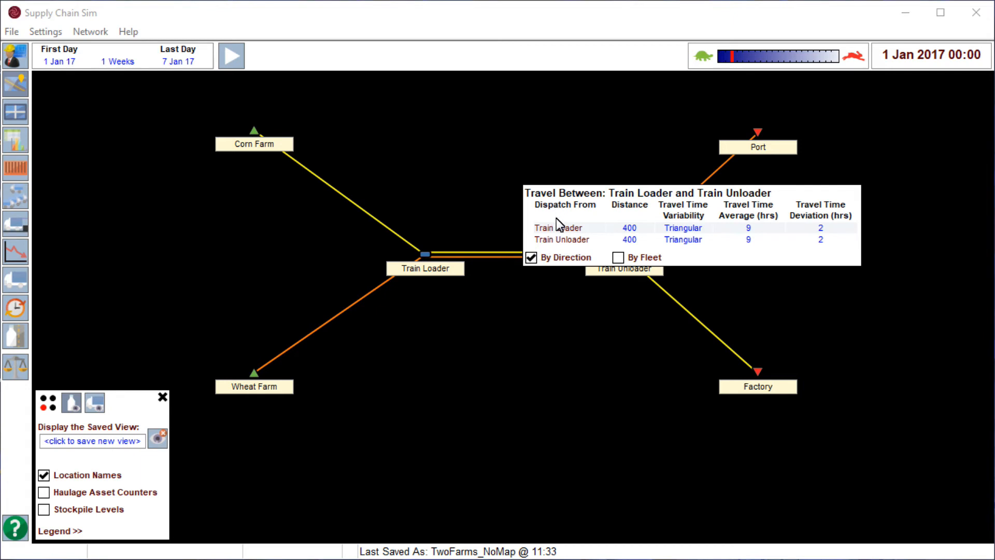
left_click(741, 241)
key("Return")
Try splitting the Train Loader to Train Unloader travel settings by fleet, return to direction only, and close the settings.
left_click(620, 258)
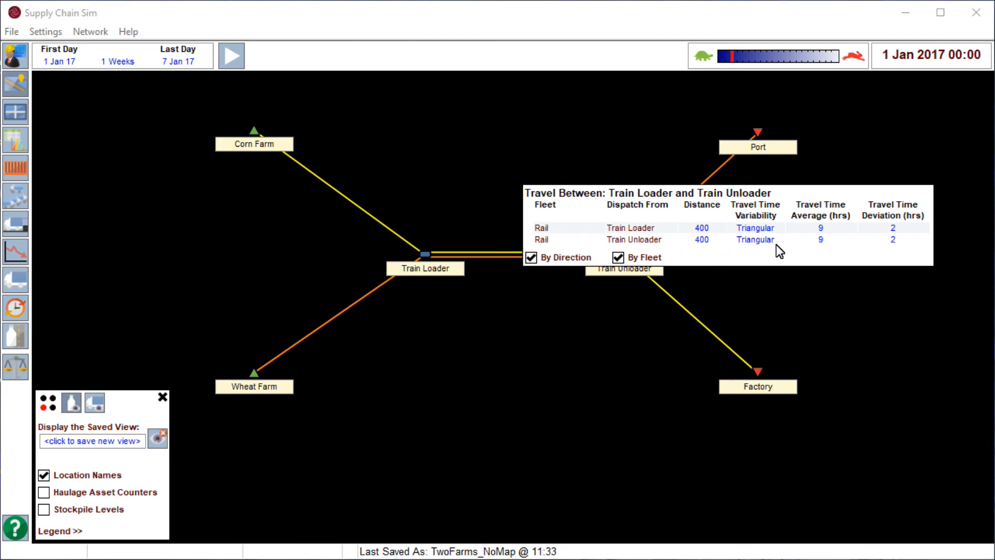
left_click(618, 258)
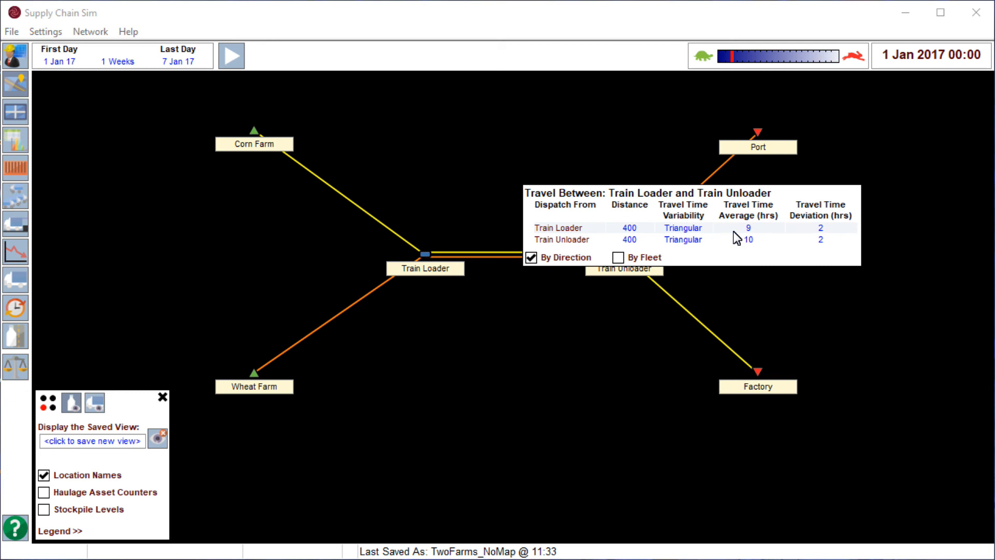
left_click(605, 312)
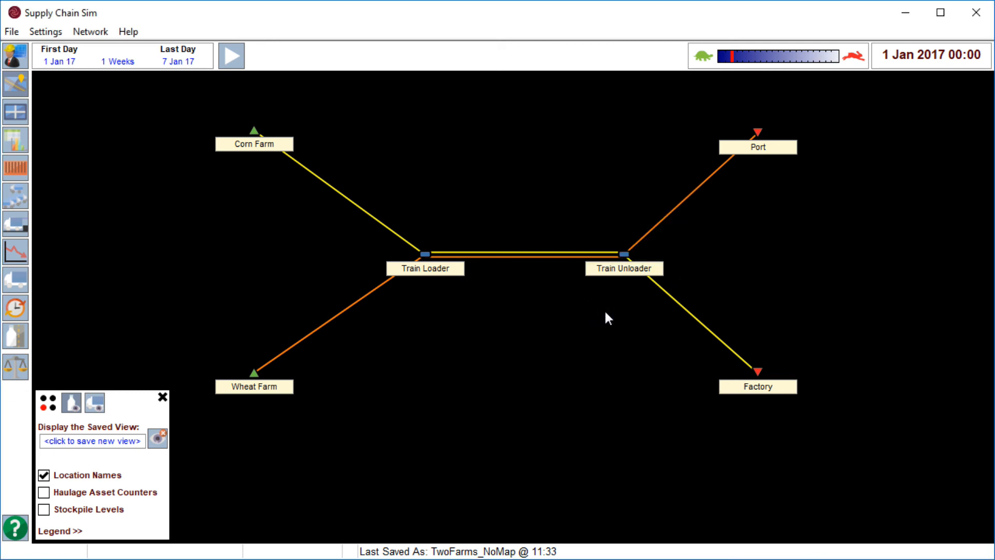